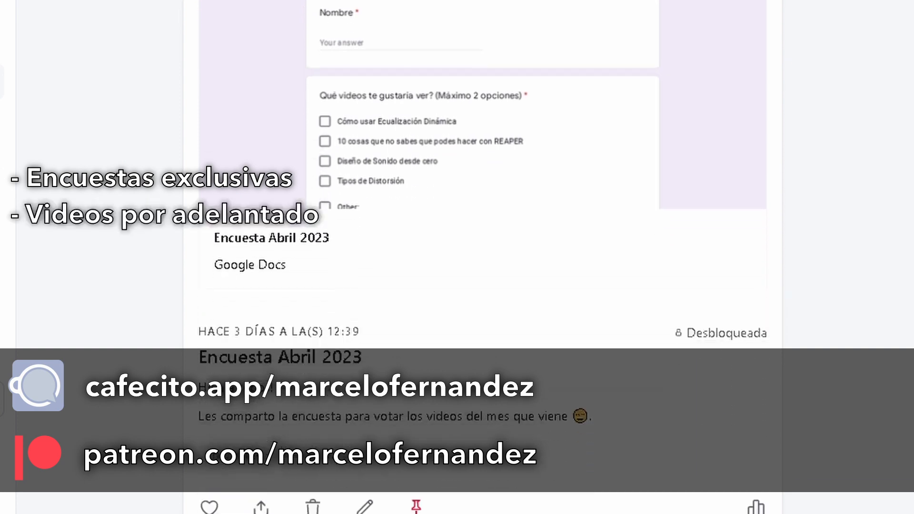
scroll(483, 257, "down", 20)
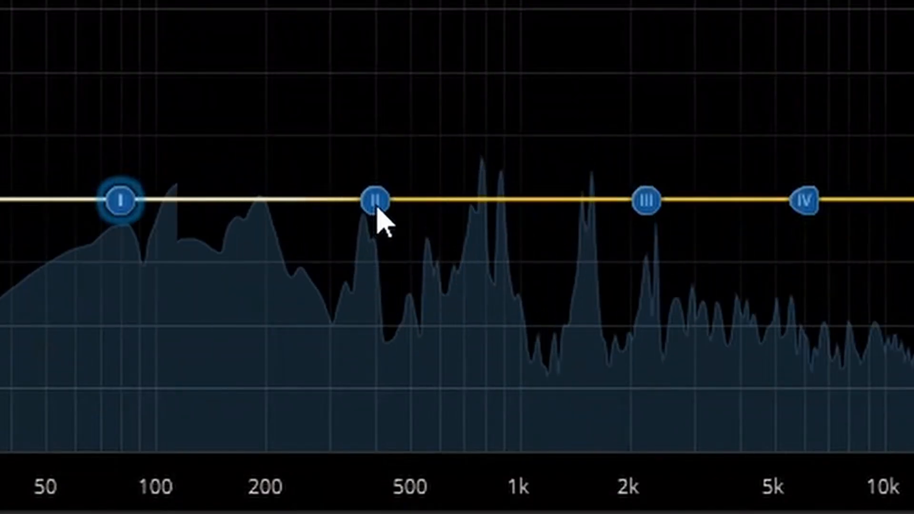
Reshape the EQ curve by lowering band II to about 330 Hz, moving band IV to about 1.9 kHz and adjusting band I.
left_click_drag(378, 206, 350, 263)
left_click_drag(808, 206, 619, 98)
left_click_drag(135, 198, 142, 169)
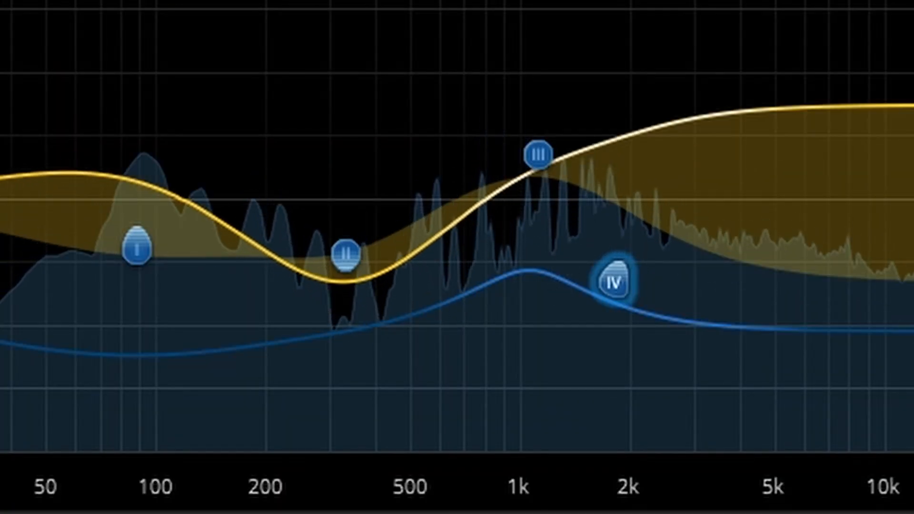
left_click(354, 257)
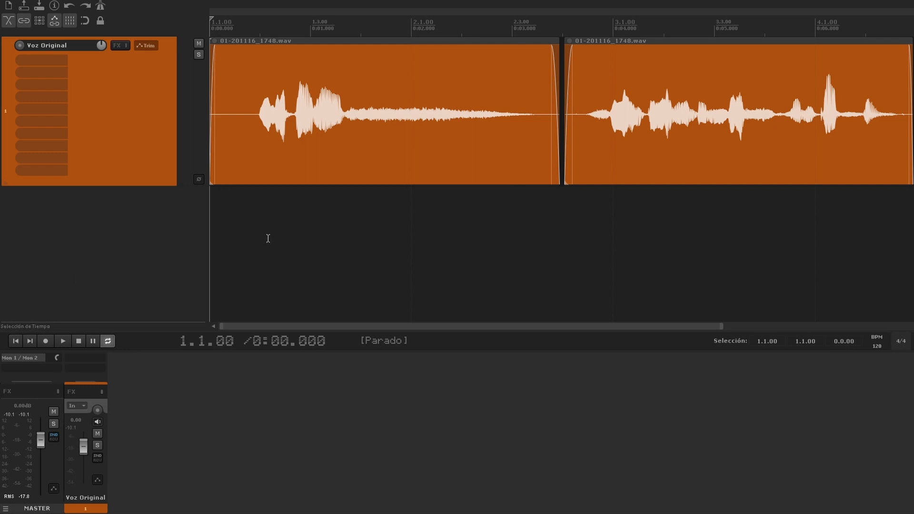
Insert the TDR Nova equalizer on the Voz Original track and play the voice through it to examine the output spectrum.
key("space")
right_click(43, 59)
mouse_move(91, 76)
mouse_move(261, 88)
mouse_move(354, 144)
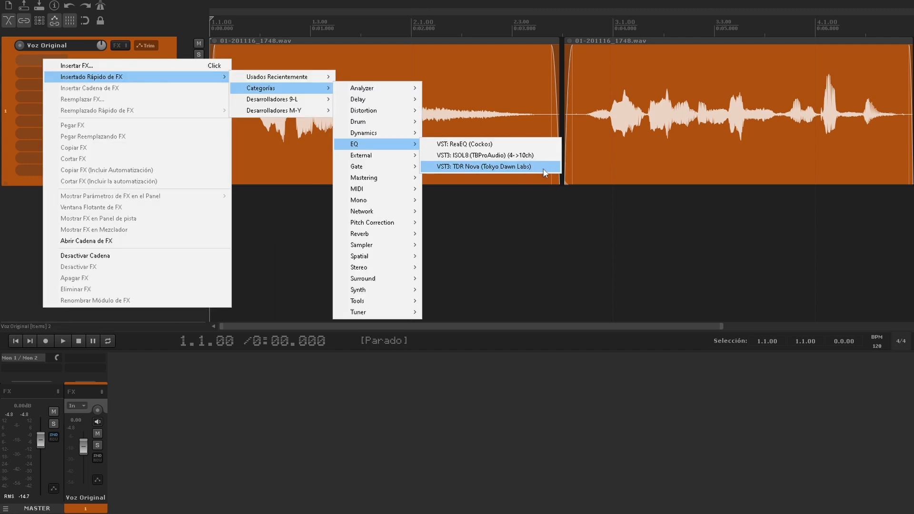
left_click(543, 168)
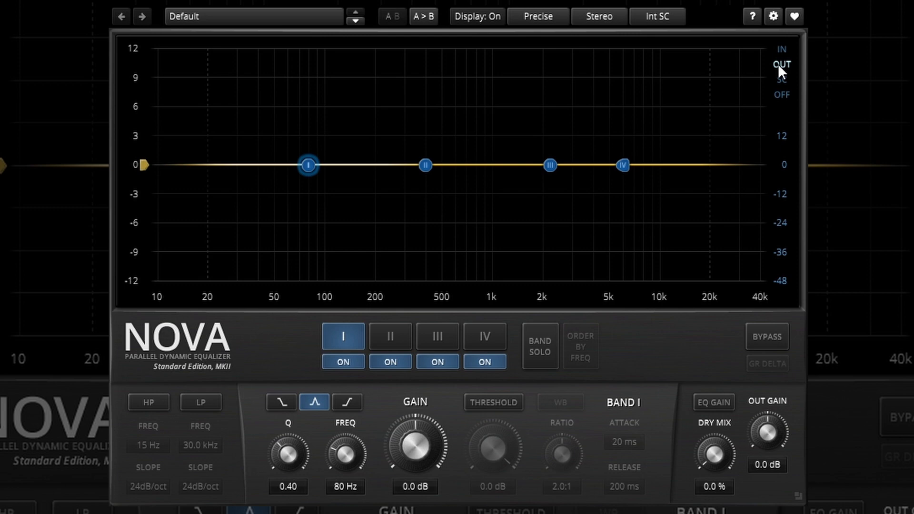
key("space")
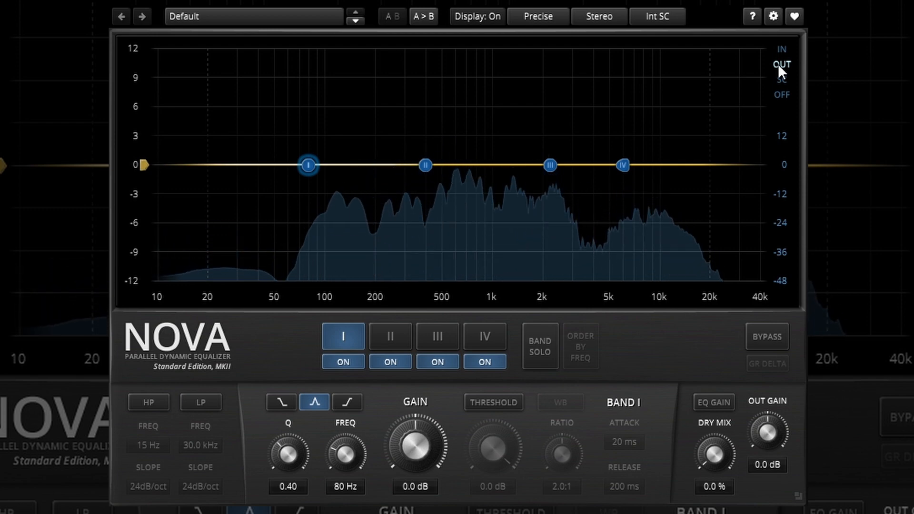
key("space")
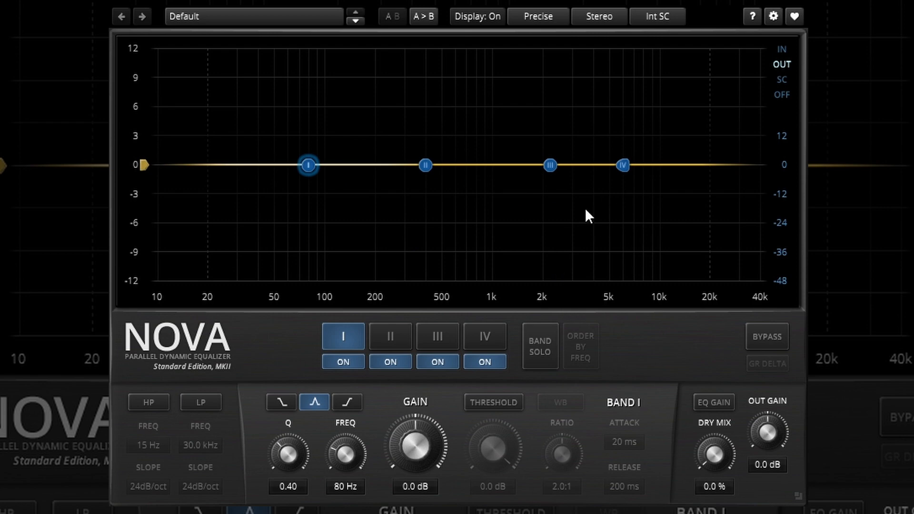
Turn off bands I, II and IV so that only band III stays active, and select it for editing.
left_click(346, 364)
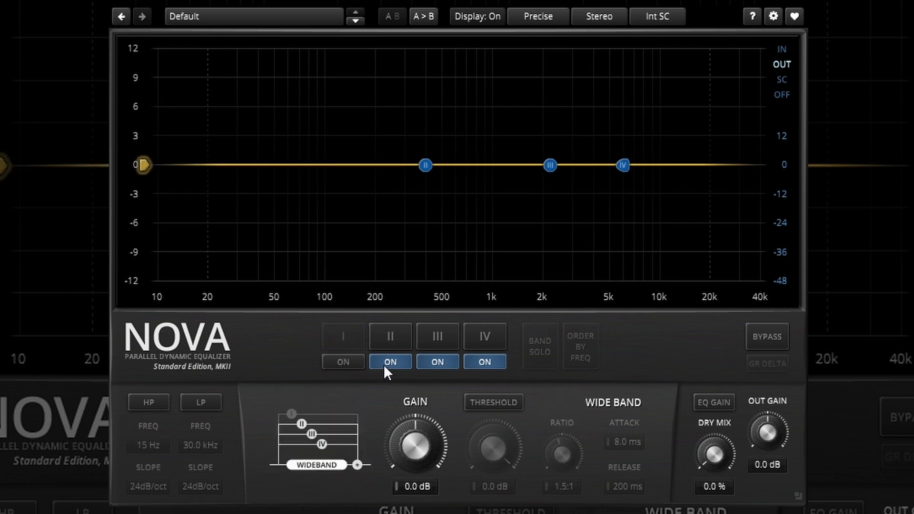
left_click(386, 364)
left_click(490, 365)
left_click(446, 334)
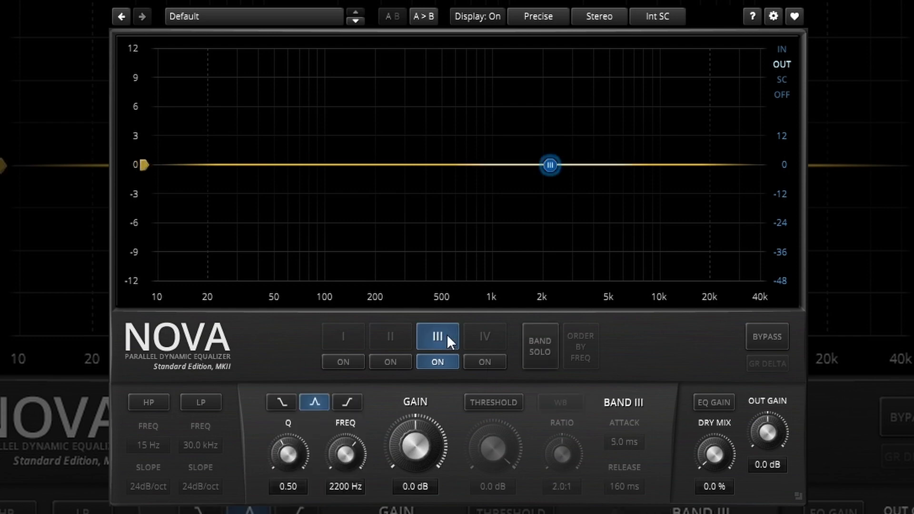
Set band III to an 18 dB cut at 5.4 kHz with a Q of 1.06, and compare it with the bypassed signal.
left_click_drag(551, 164, 614, 260)
scroll(613, 259, "up", 5)
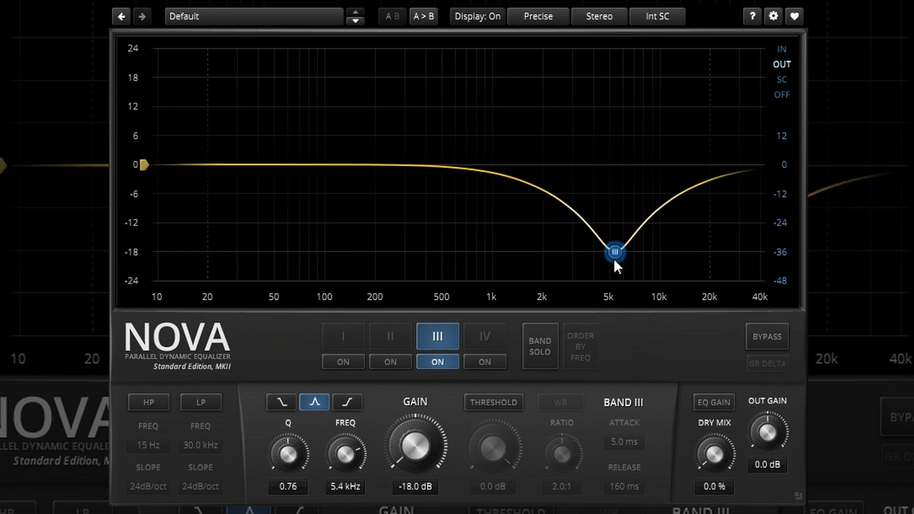
scroll(614, 258, "up", 2)
scroll(614, 259, "up", 4)
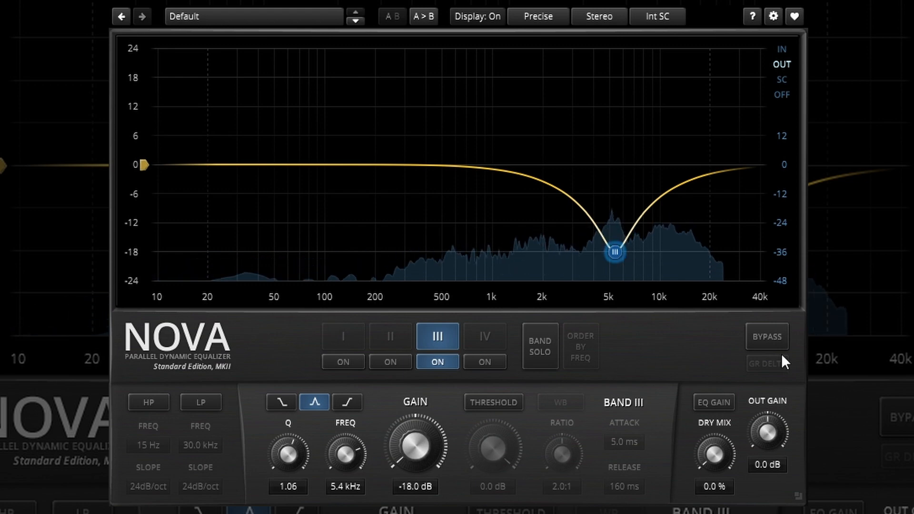
left_click(772, 335)
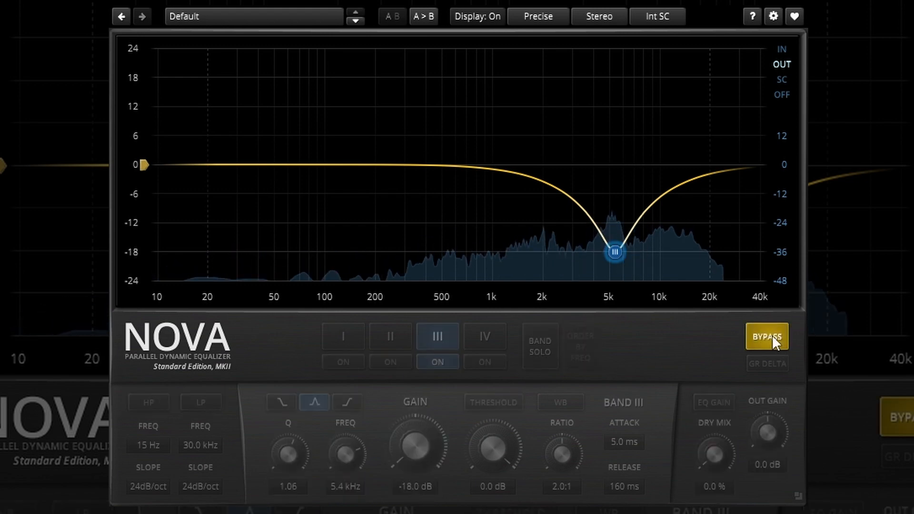
left_click(773, 336)
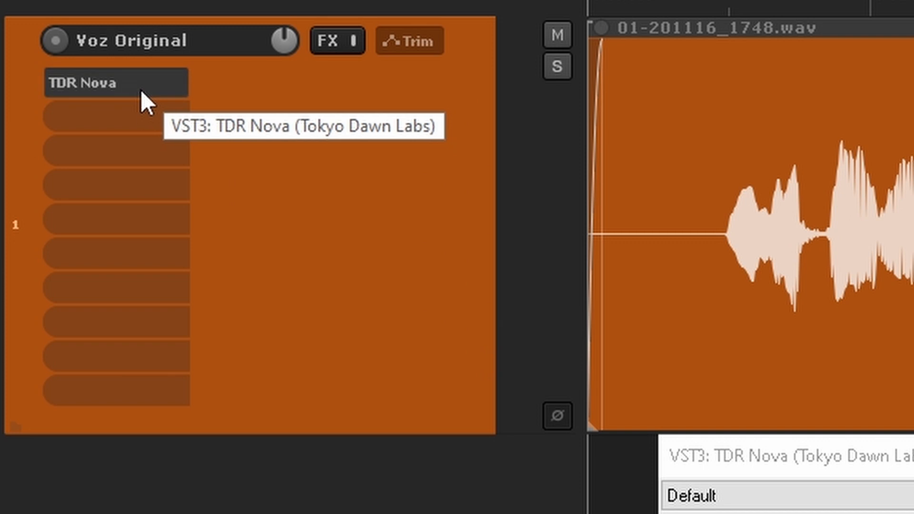
Duplicate TDR Nova into the second effect slot of the Voz Original track and bypass the first instance.
left_click_drag(141, 90, 138, 118)
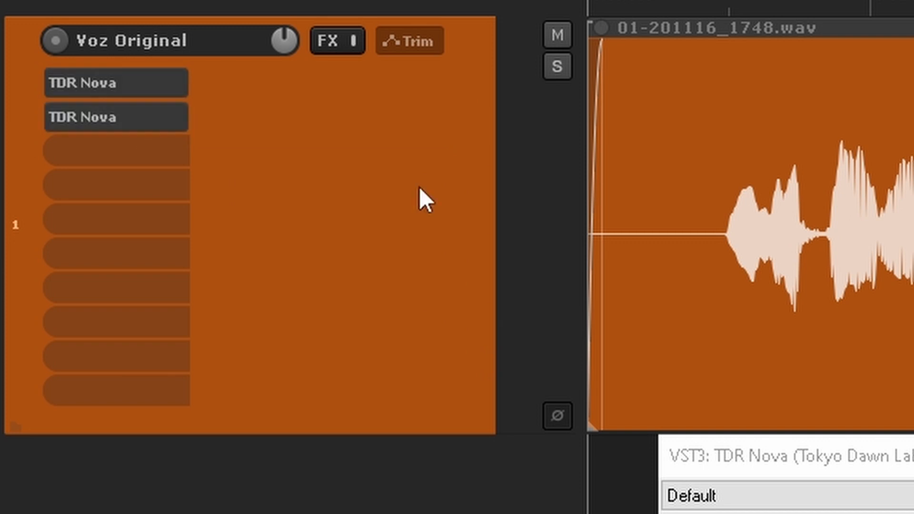
left_click(148, 90, "shift")
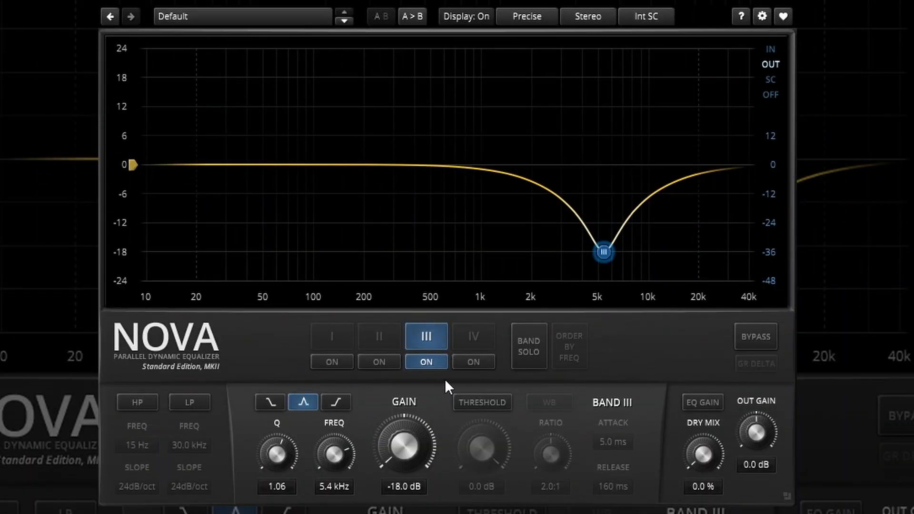
Make band III dynamic by enabling its threshold at -29.6 dB, and reset its gain to 0 dB.
left_click(502, 405)
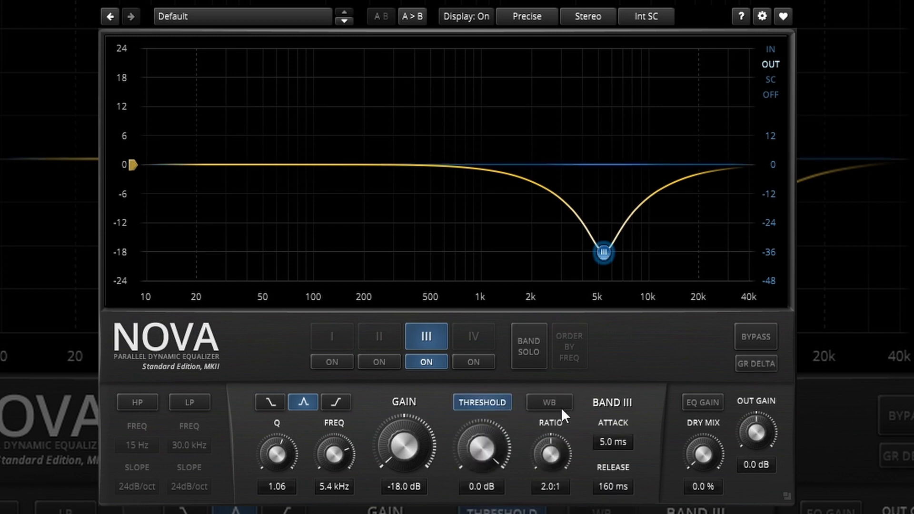
left_click_drag(482, 447, 481, 477)
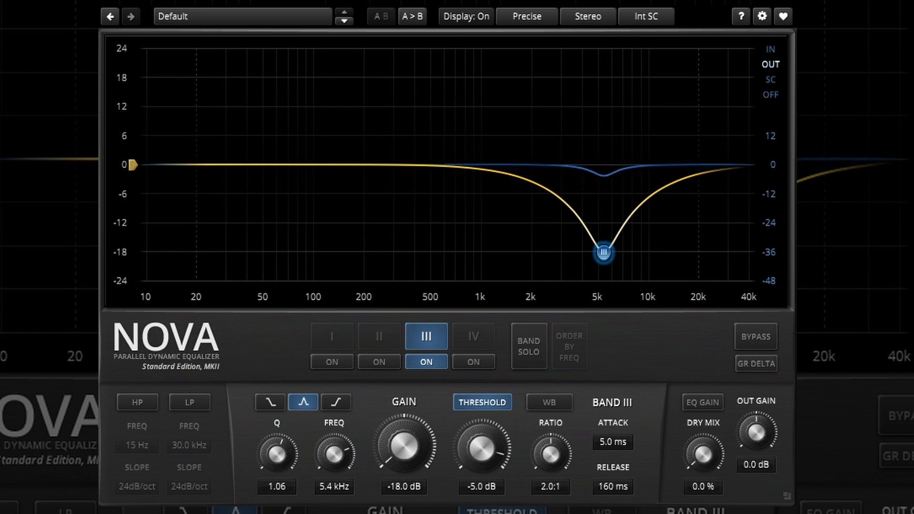
double_click(410, 447)
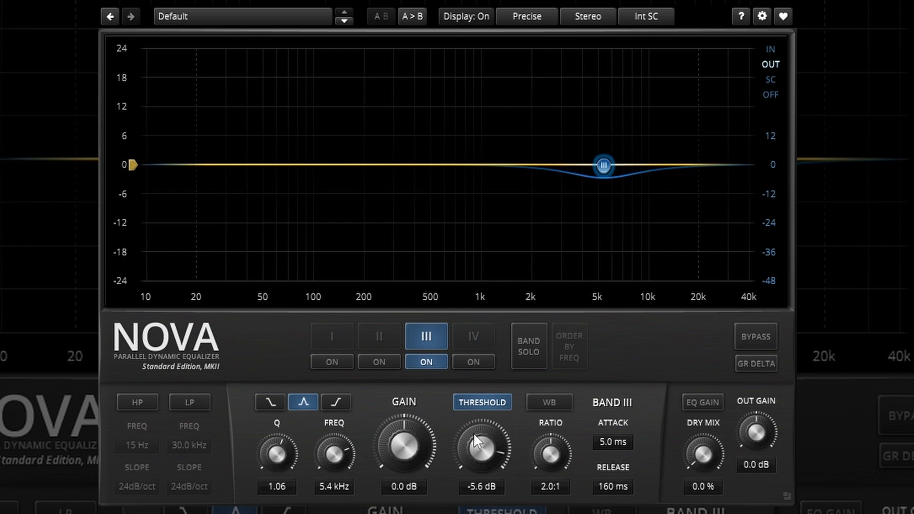
left_click_drag(489, 429, 482, 493)
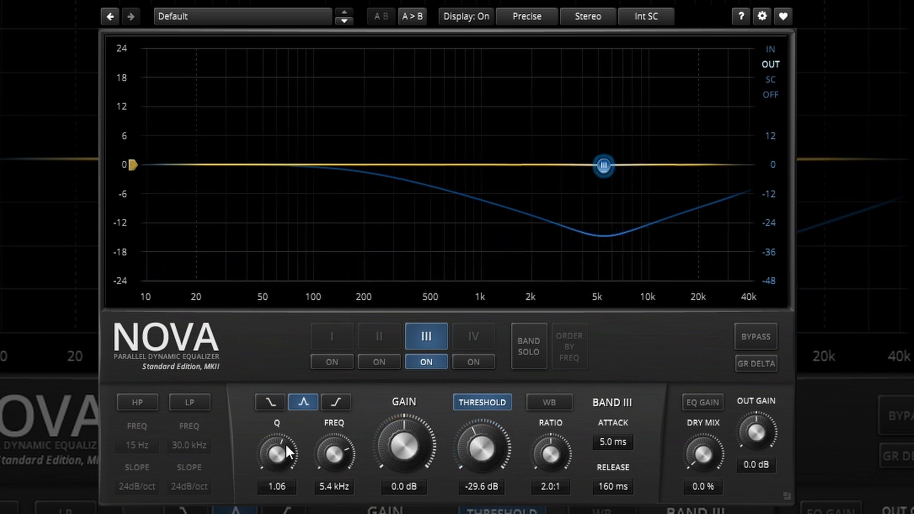
Narrow band III to a Q of 2.67 and compare the dynamic cut with the bypassed signal.
left_click_drag(284, 444, 284, 415)
left_click(762, 333)
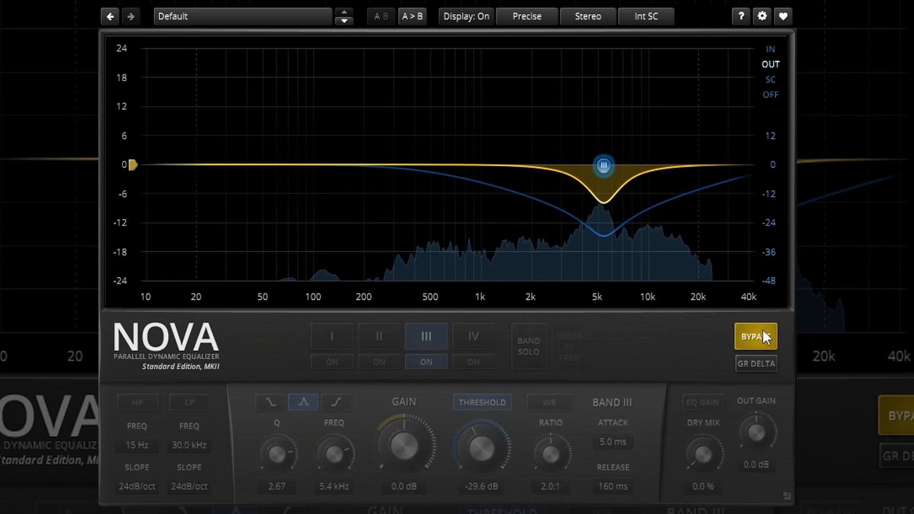
left_click(764, 332)
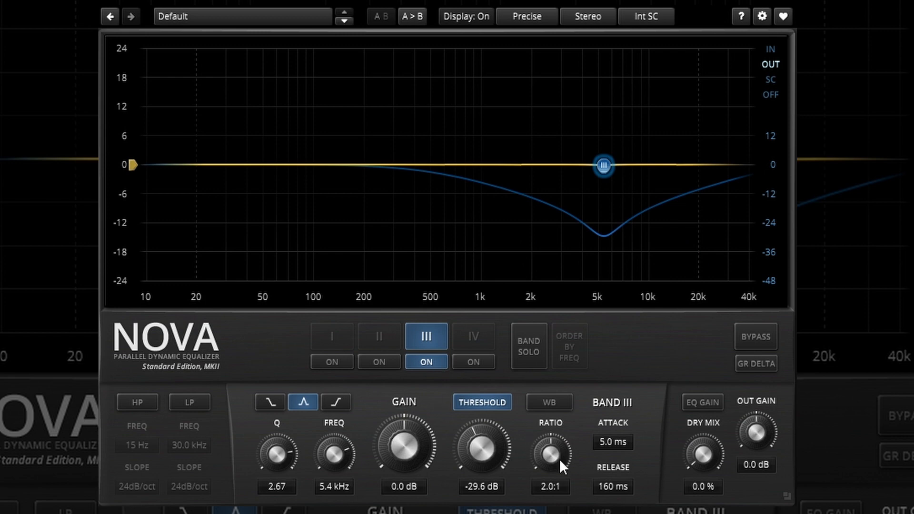
Raise band III's compression ratio to inf:1 while auditioning the voice.
left_click_drag(561, 458, 561, 453)
left_click_drag(549, 460, 563, 442)
key("space")
mouse_move(563, 458)
left_mouse_down()
mouse_move(551, 427)
mouse_move(557, 464)
left_mouse_up()
Audition band III with a 500 ms attack, and return the attack to 5.0 ms.
left_click_drag(610, 439, 610, 410)
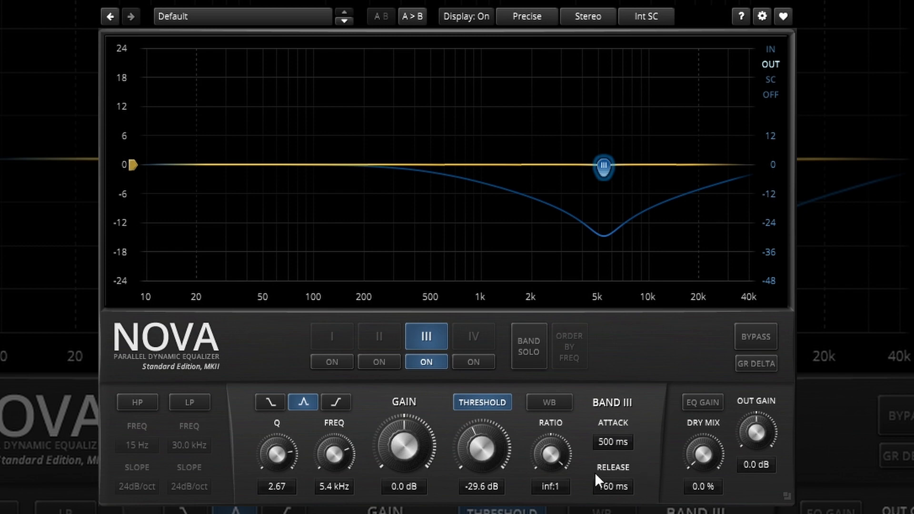
key("space")
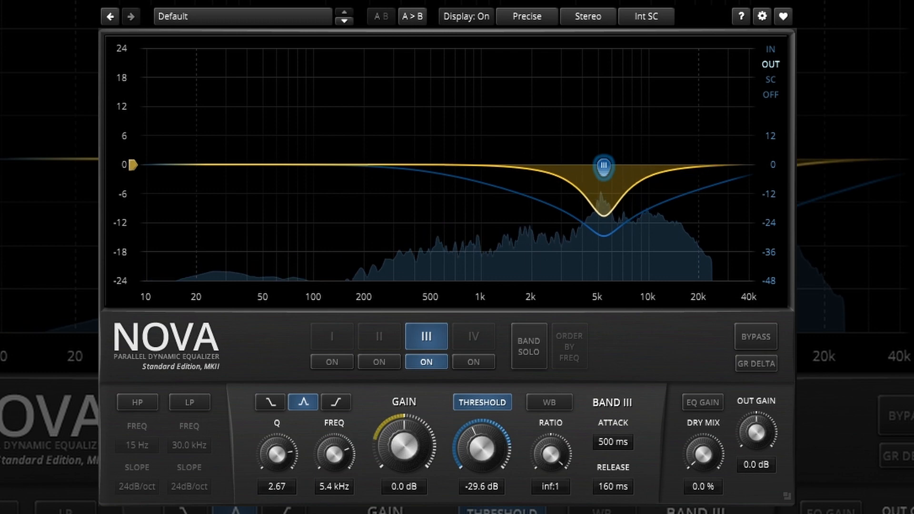
left_click_drag(613, 442, 613, 446)
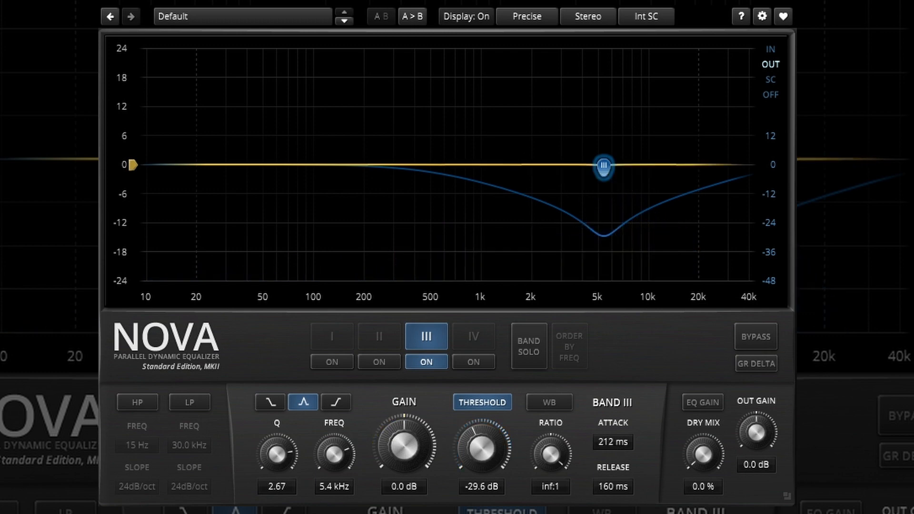
left_click_drag(613, 445, 642, 475)
Audition band III's dynamic cut with a longer release time.
key("space")
left_click_drag(630, 471, 630, 429)
key("space")
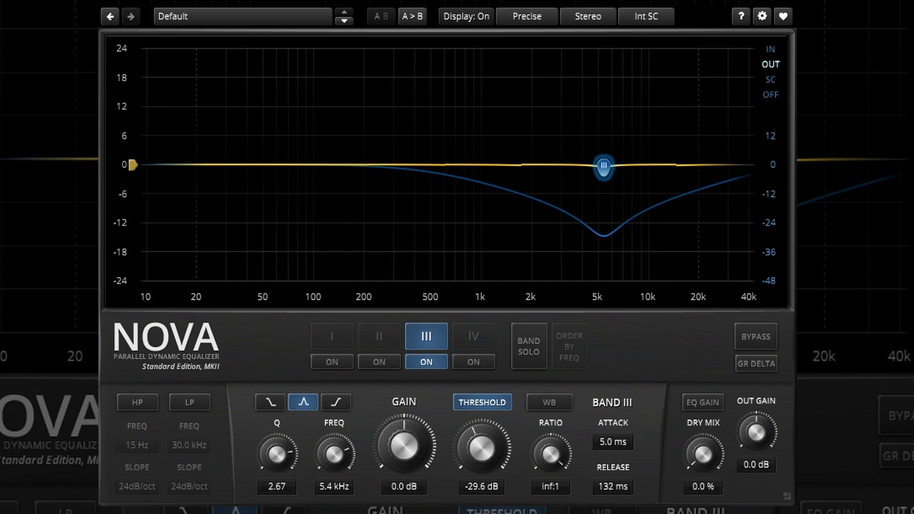
Set band III's attack to 2.5 ms and its release to 25 ms, and audition the result.
left_click_drag(614, 487, 614, 493)
key("space")
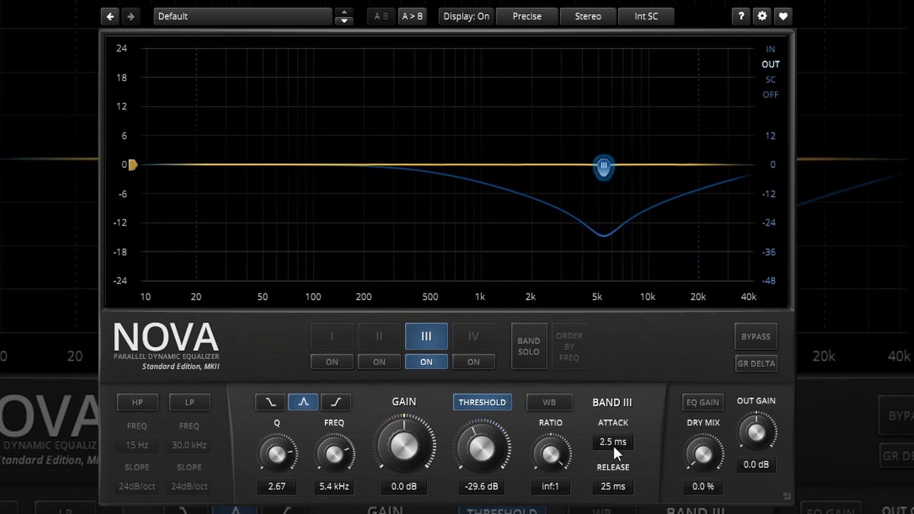
key("space")
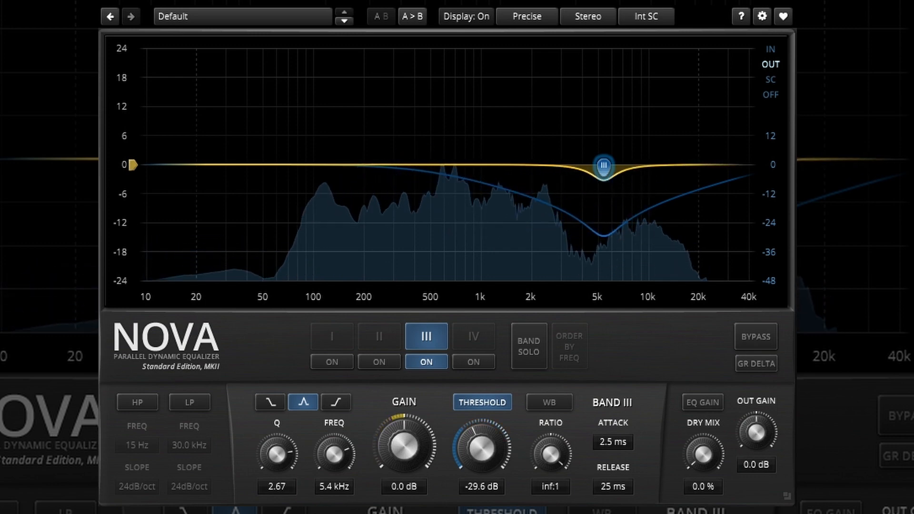
key("space")
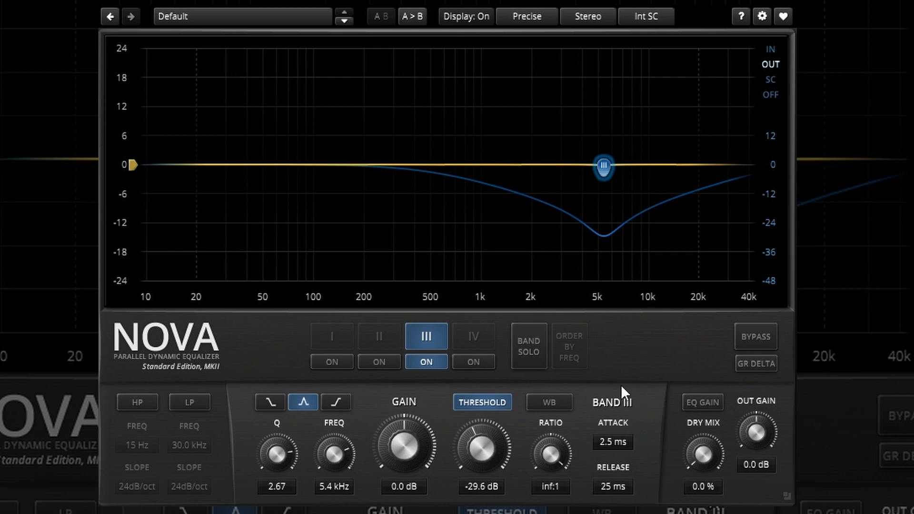
Turn on bands I and II, enable the threshold on each, and compare their separate dynamics settings.
left_click(339, 362)
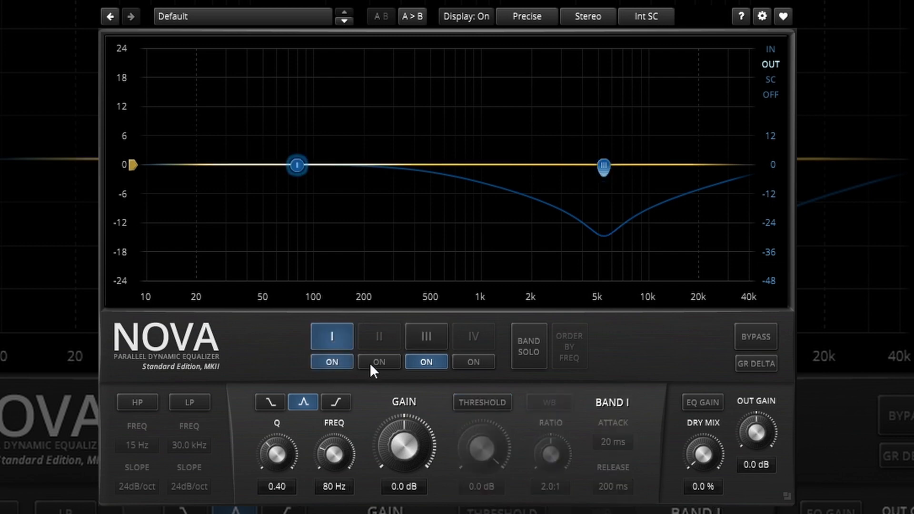
left_click(373, 363)
left_click(481, 405)
left_click(337, 341)
left_click(493, 405)
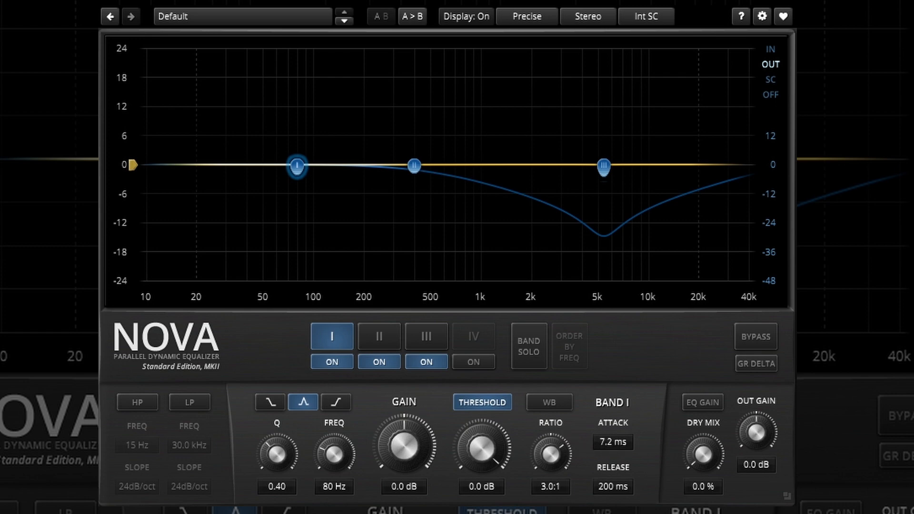
left_click(370, 333)
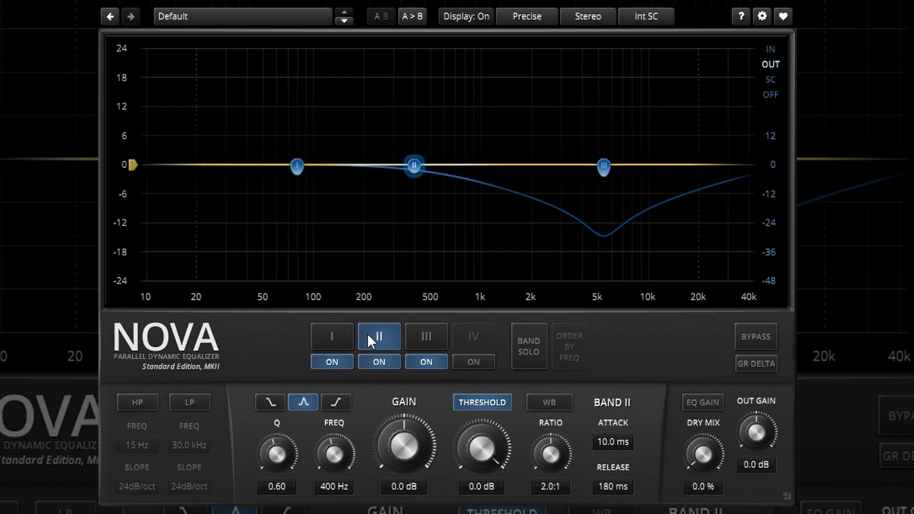
left_click(334, 335)
Link bands I and II to the wideband dynamics, with a 1.6:1 ratio, 12 ms attack and 3.0 s release.
left_click(379, 336)
left_click(564, 403)
left_click_drag(554, 459, 611, 436)
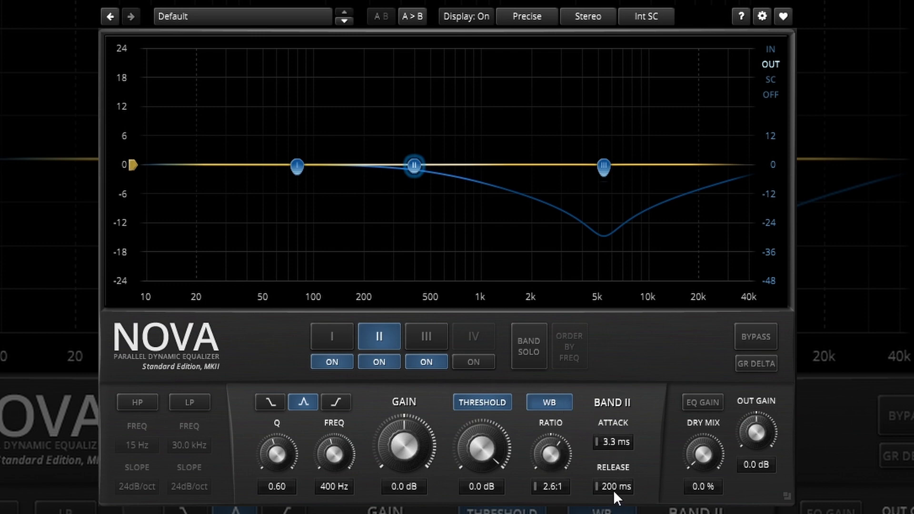
left_click(338, 339)
left_click(544, 404)
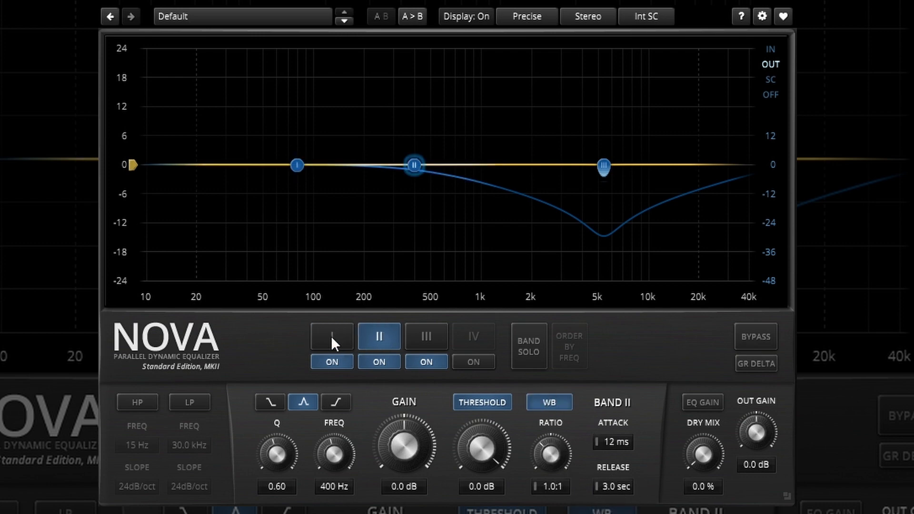
left_click(332, 341)
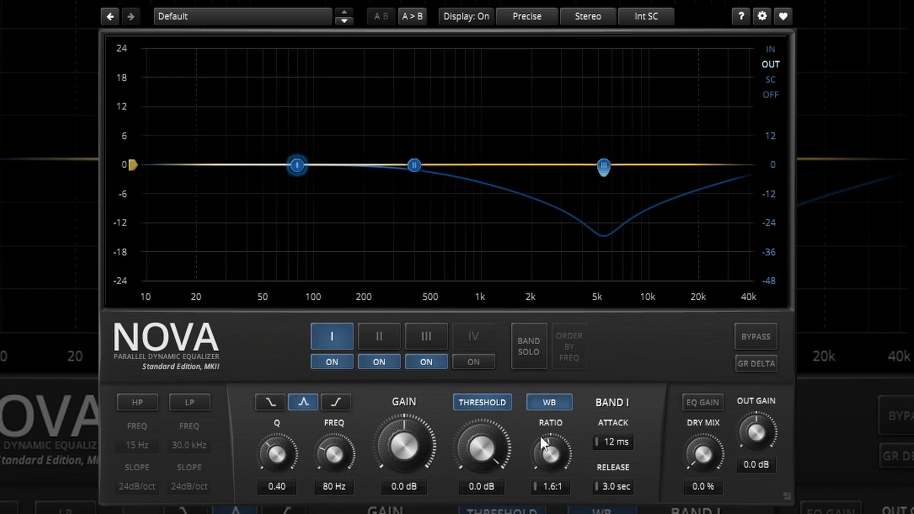
left_click(377, 338)
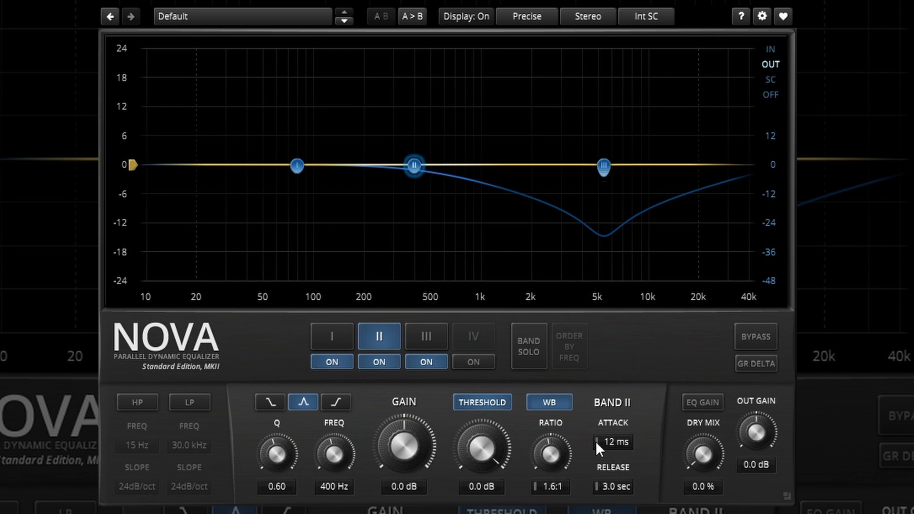
Unlink bands II and I from the wideband dynamics and turn both bands off.
left_click(563, 399)
left_click(346, 341)
left_click(540, 401)
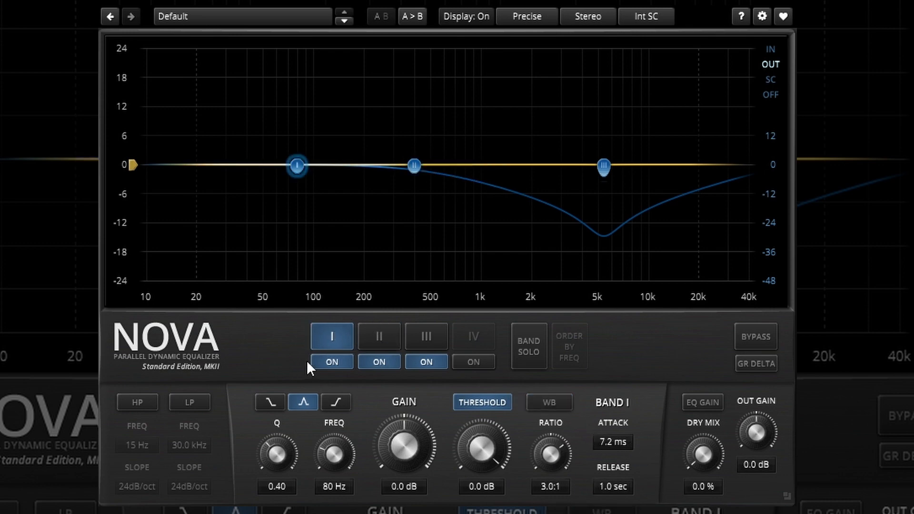
left_click(324, 362)
left_click(388, 361)
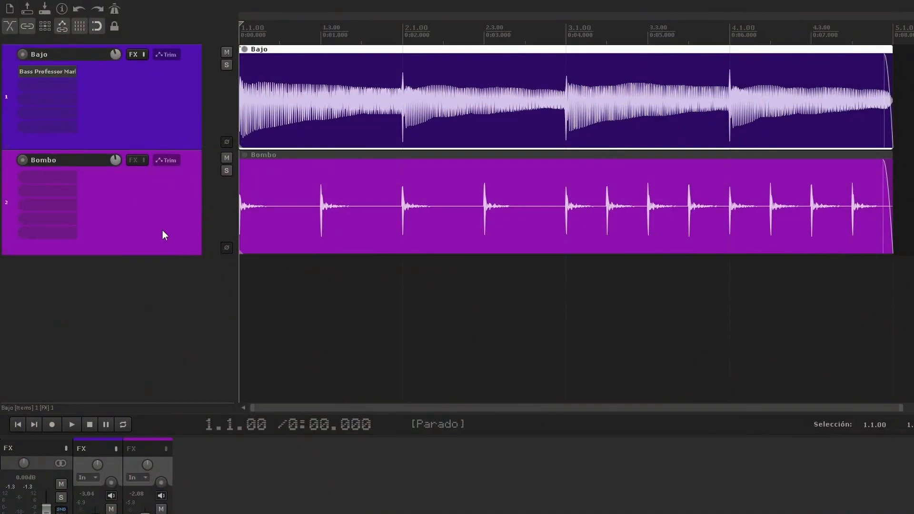
Play the bass and kick tracks, insert TDR Nova on the Bajo track and leave only band II on.
key("space")
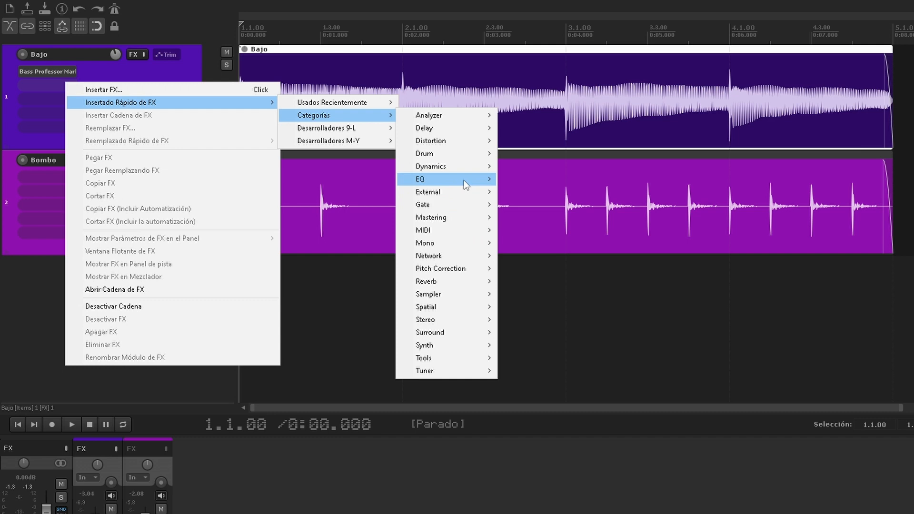
mouse_move(464, 180)
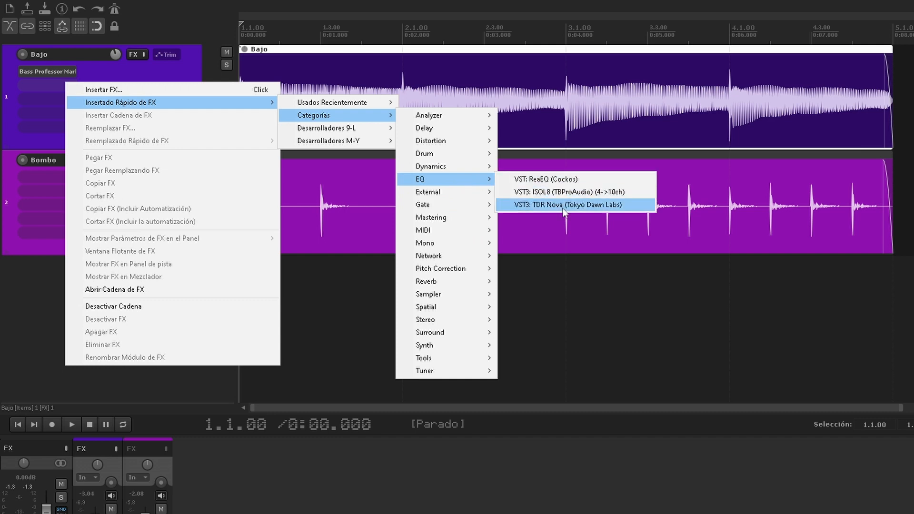
left_click(641, 208)
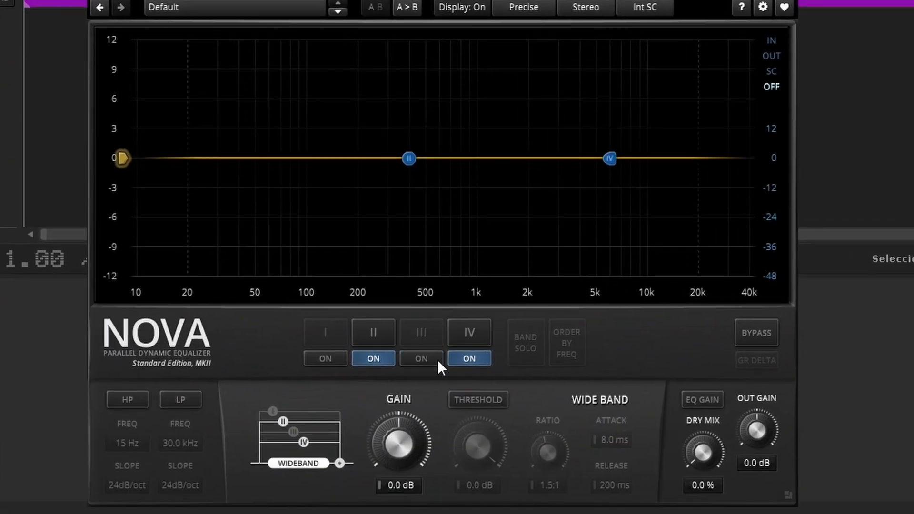
left_click(467, 362)
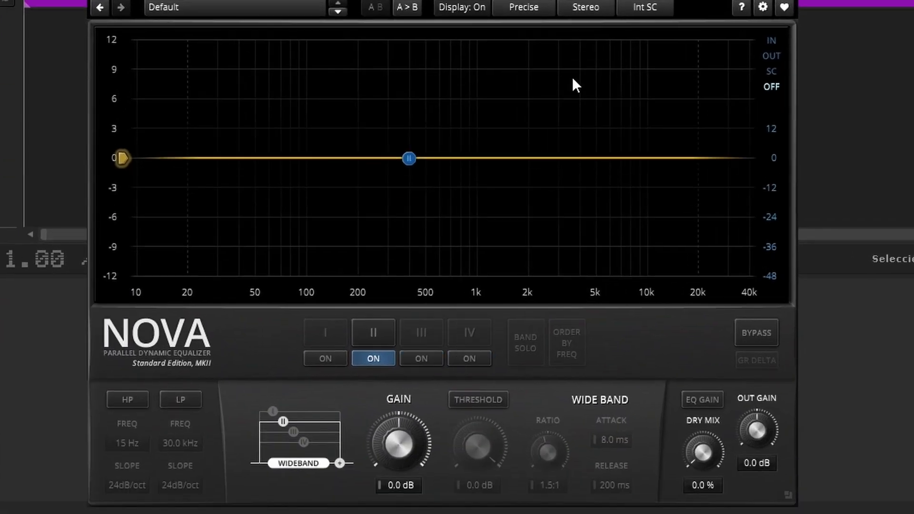
Set the sidechain source to Ext SC and send the Bombo track's audio 1/2 to channels 3/4 of the Bajo track.
left_click(648, 6)
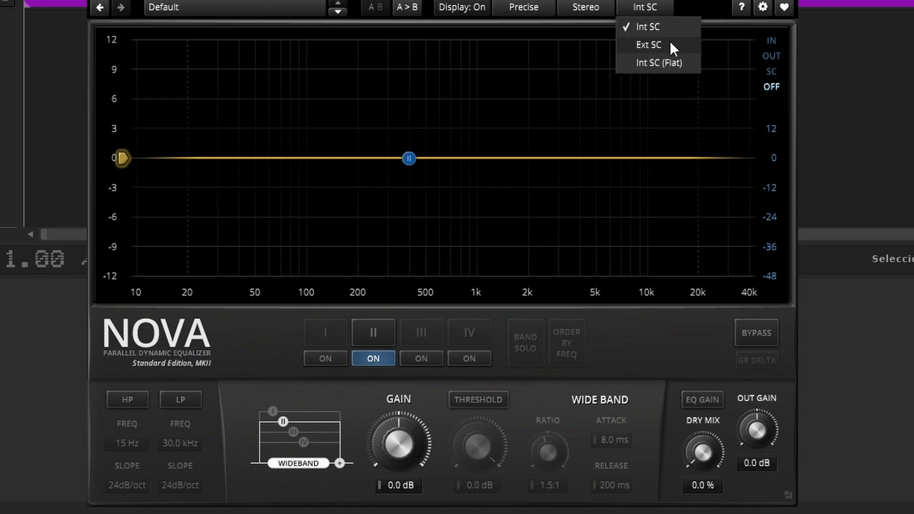
left_click(670, 45)
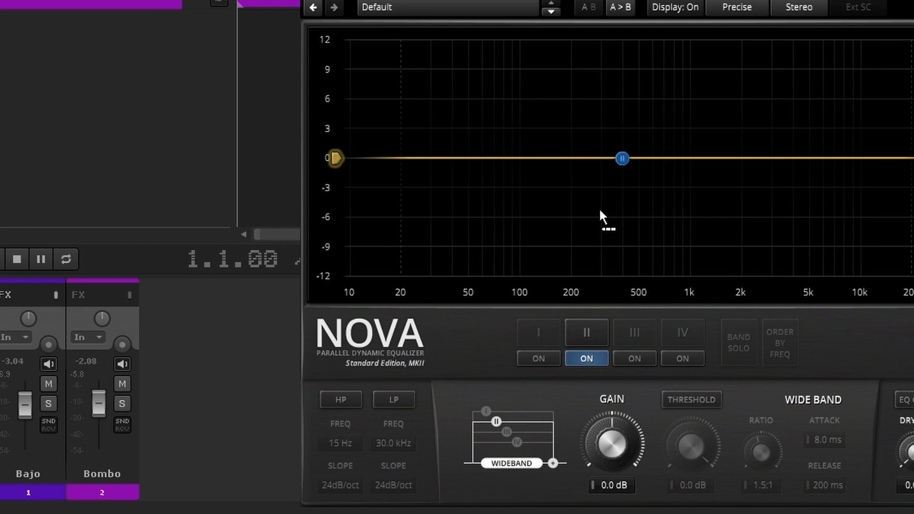
left_click_drag(599, 208, 599, 209)
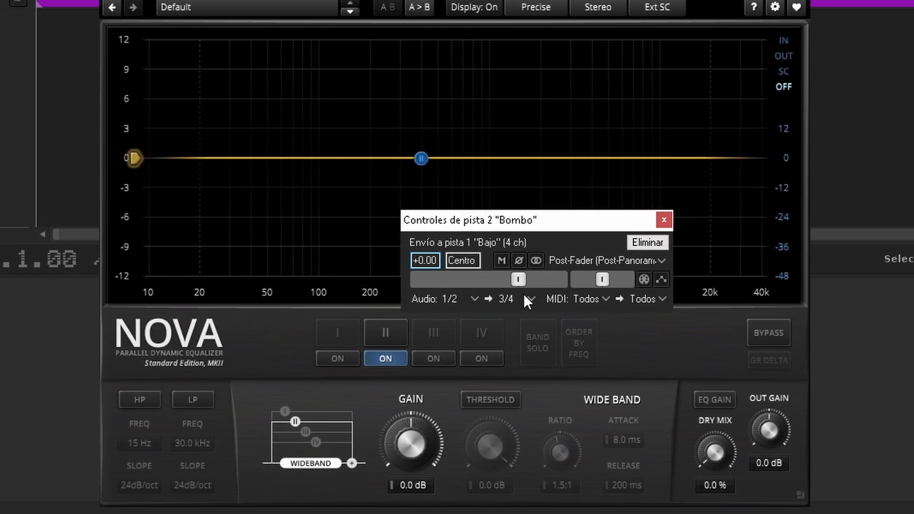
left_click(668, 220)
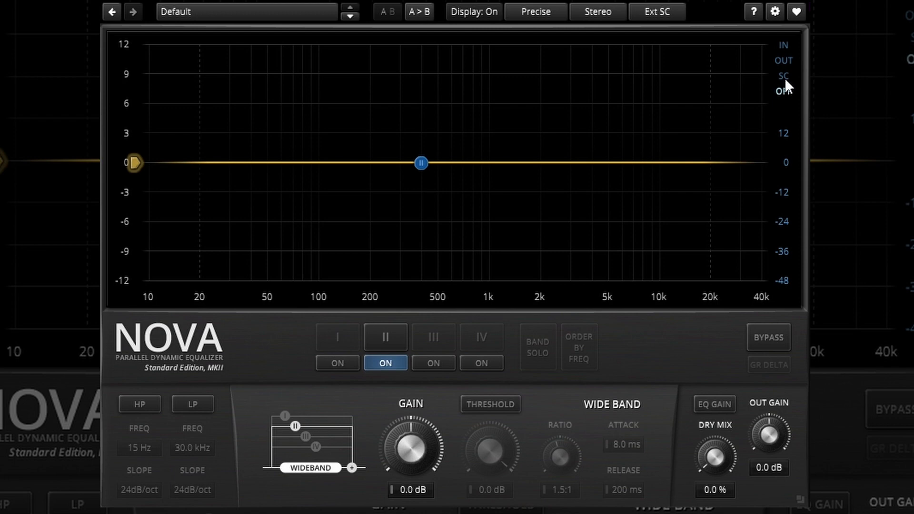
Play the tracks and compare the input and sidechain spectra in the analyzer, leaving it on the sidechain signal.
left_click(786, 80)
key("space")
left_click(784, 44)
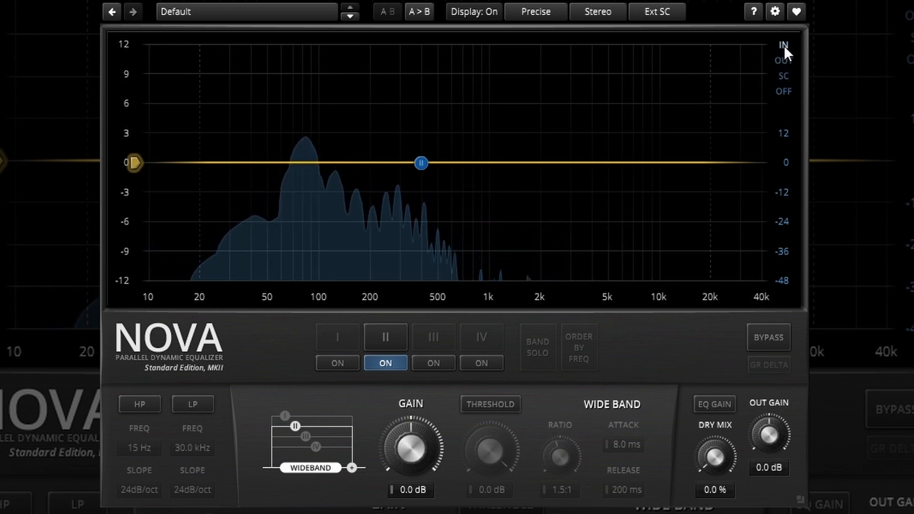
left_click(785, 77)
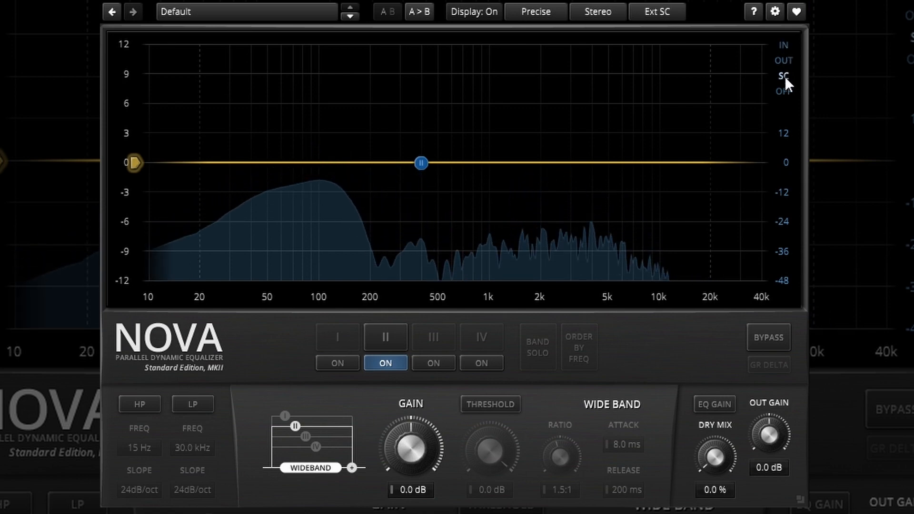
Make a -17.9 dB cut at 101 Hz with band II, enable its threshold and reset its gain to 0 dB.
left_click_drag(421, 167, 319, 253)
left_click_drag(437, 447, 436, 476)
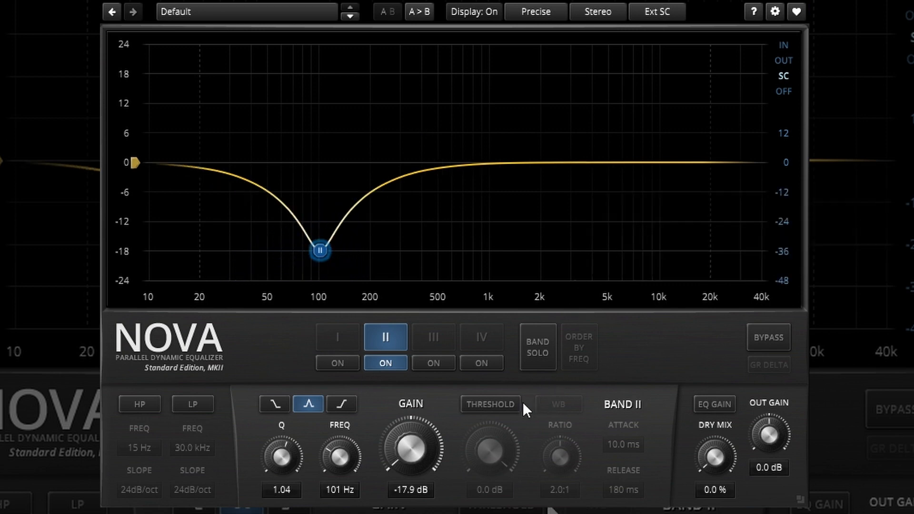
left_click(502, 403)
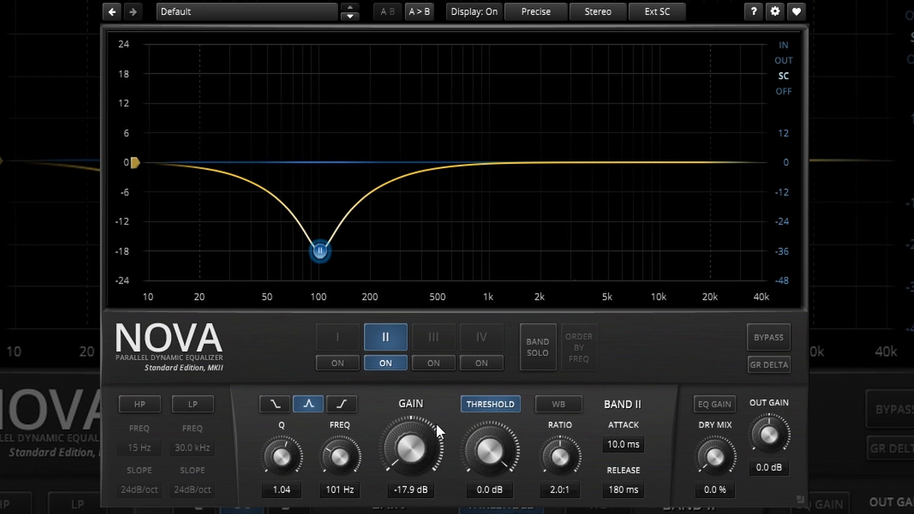
double_click(424, 435)
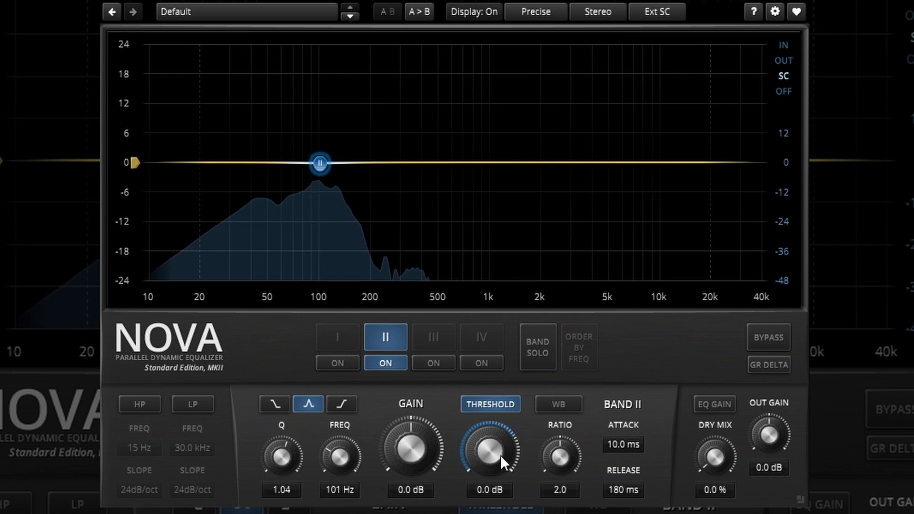
Set band II's threshold to -35.2 dB, ratio to inf:1, attack to 1.0 ms and release to 80 ms, and compare with bypass.
left_click_drag(501, 455, 501, 503)
left_click_drag(560, 457, 560, 421)
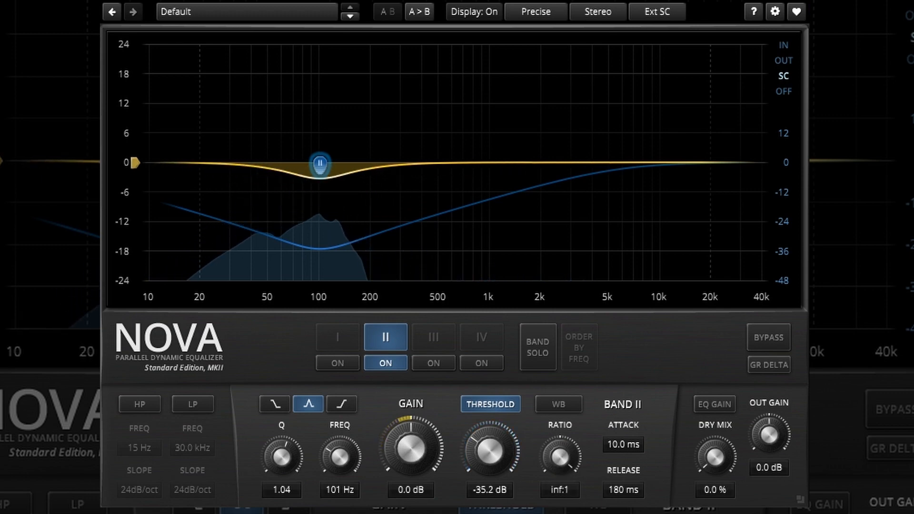
left_click_drag(630, 449, 630, 455)
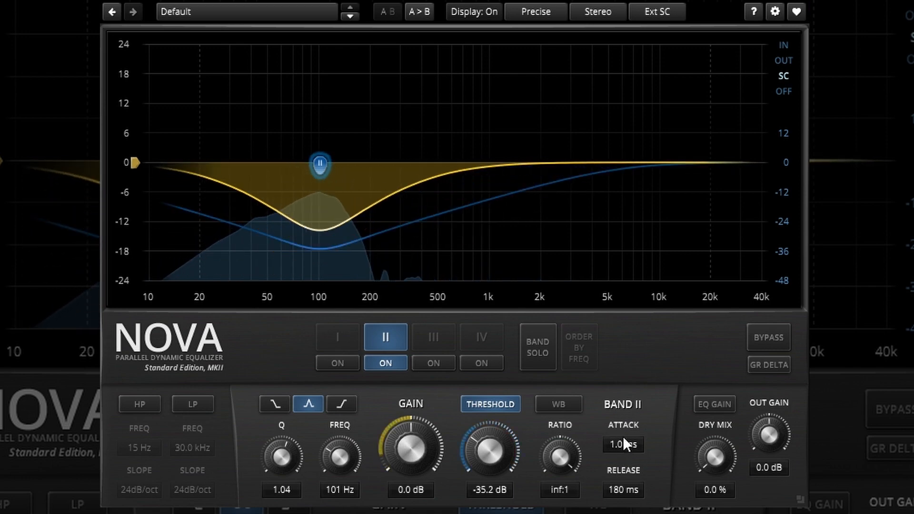
left_click_drag(635, 492, 635, 496)
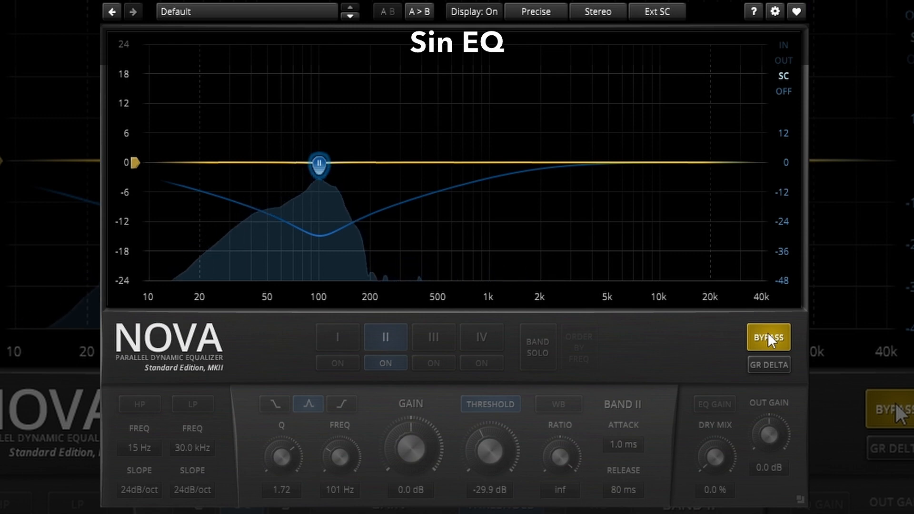
left_click(768, 334)
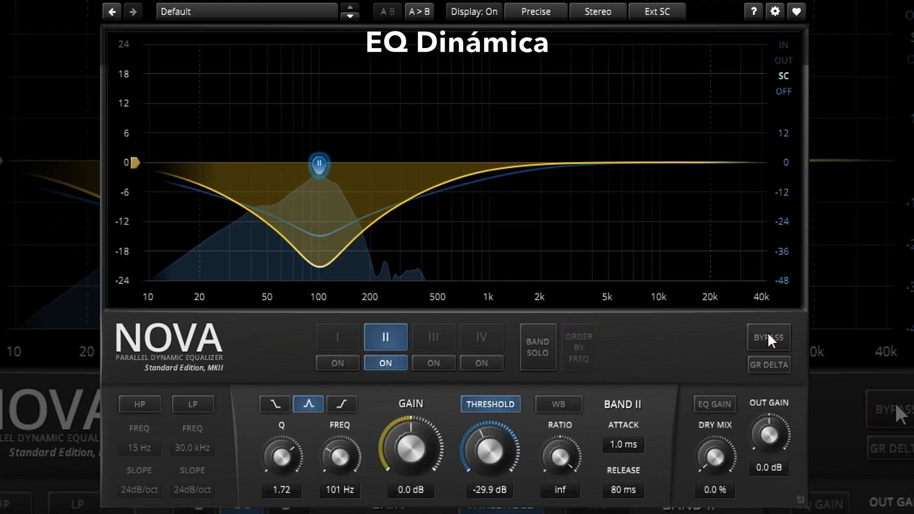